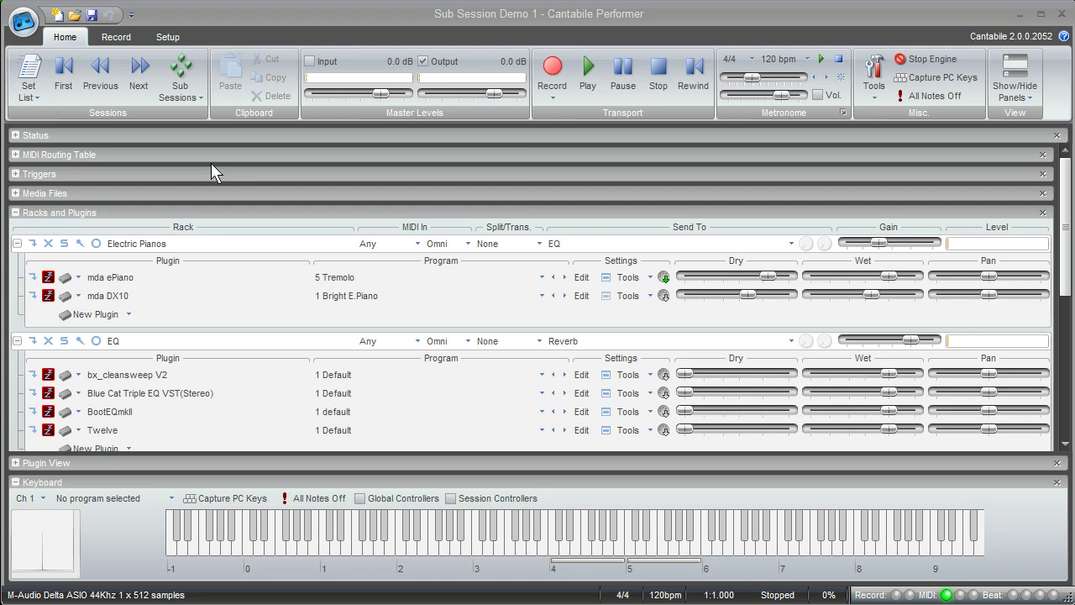
- Scroll through the rack list to review the loaded plugins
{"action": "left_click", "coordinate": [578, 17]}
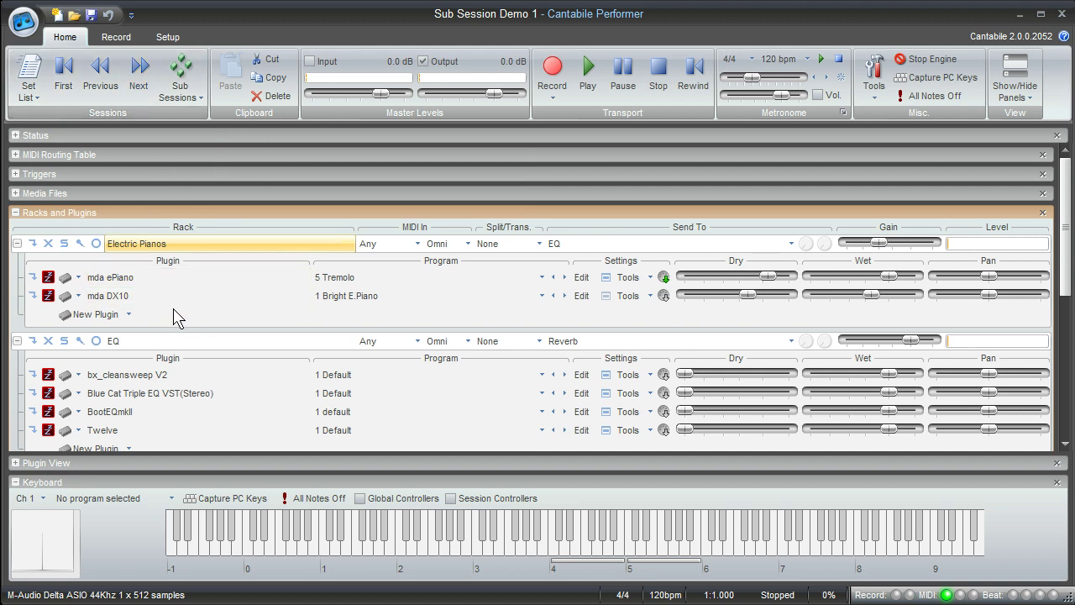
{"action": "scroll", "coordinate": [176, 316], "scroll_direction": "down", "scroll_amount": 6}
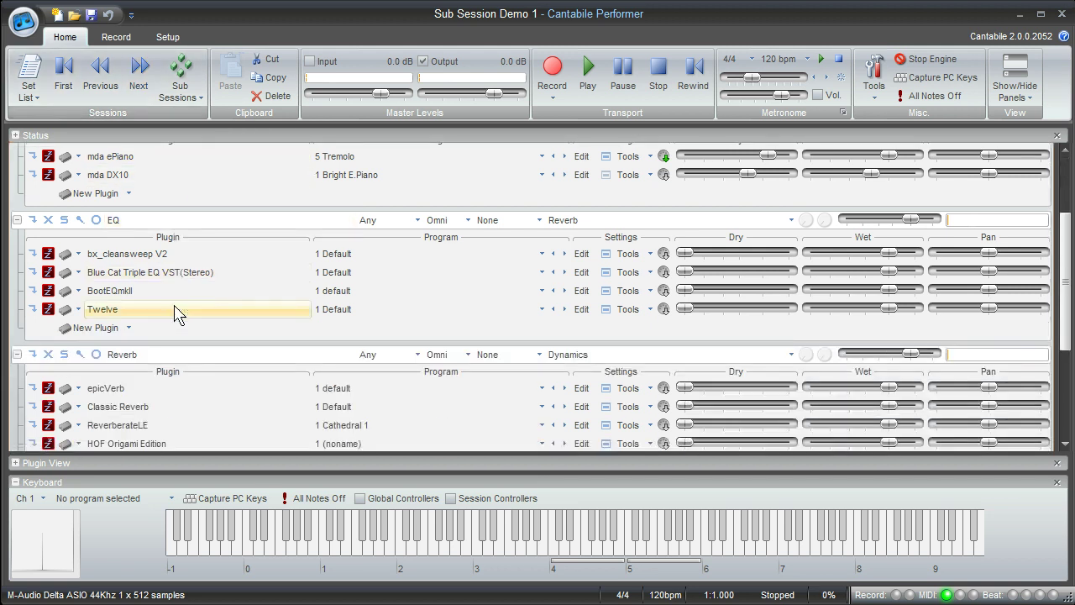
{"action": "scroll", "coordinate": [176, 312], "scroll_direction": "down", "scroll_amount": 2}
{"action": "scroll", "coordinate": [176, 310], "scroll_direction": "up", "scroll_amount": 6}
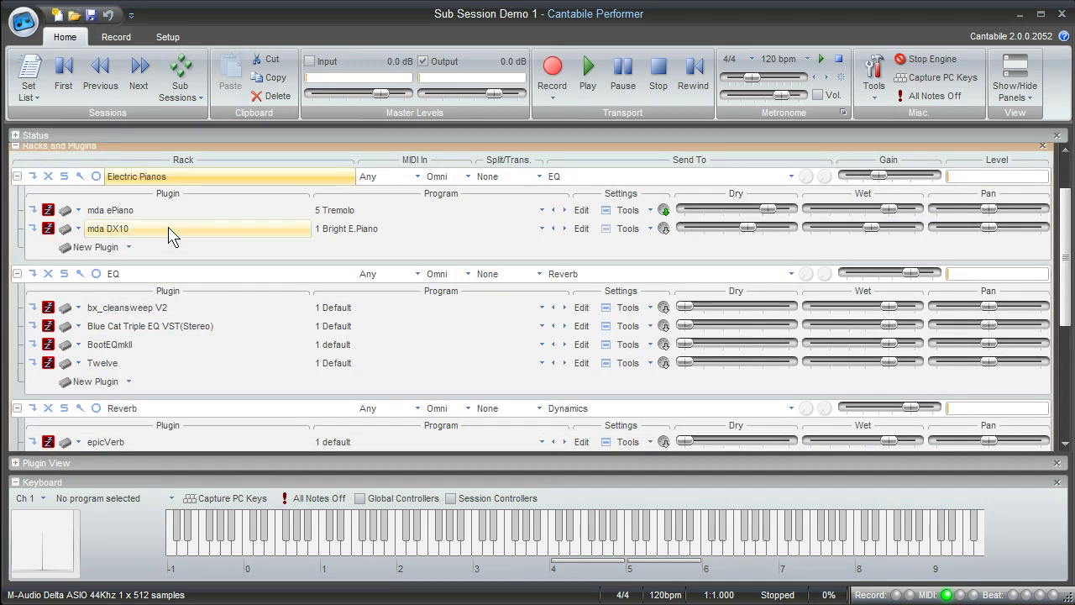
{"action": "scroll", "coordinate": [176, 293], "scroll_direction": "down", "scroll_amount": 2}
{"action": "scroll", "coordinate": [179, 299], "scroll_direction": "down", "scroll_amount": 2}
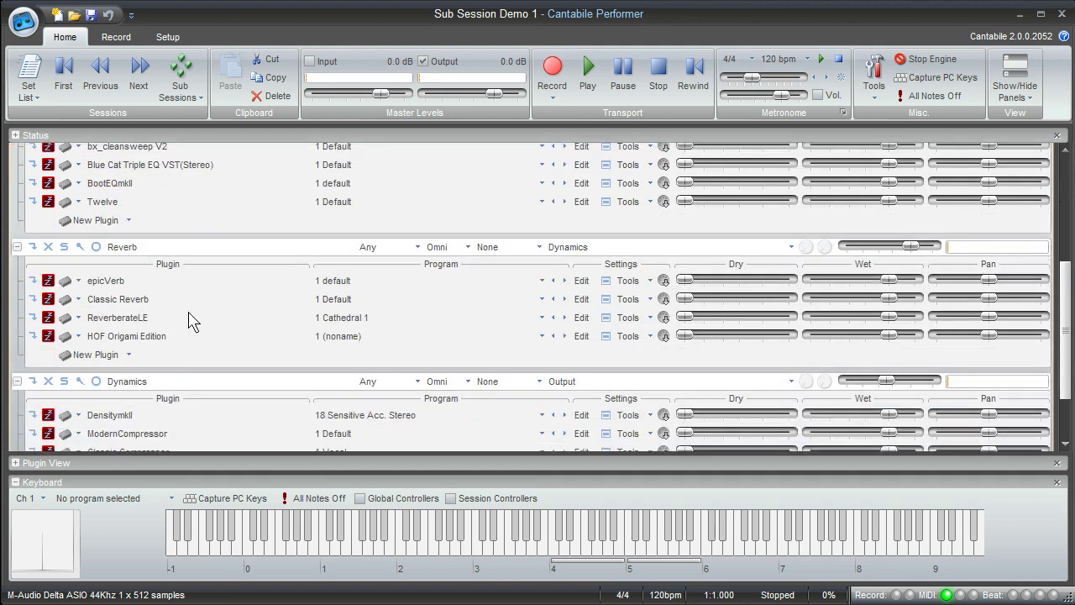
{"action": "scroll", "coordinate": [191, 310], "scroll_direction": "down", "scroll_amount": 2}
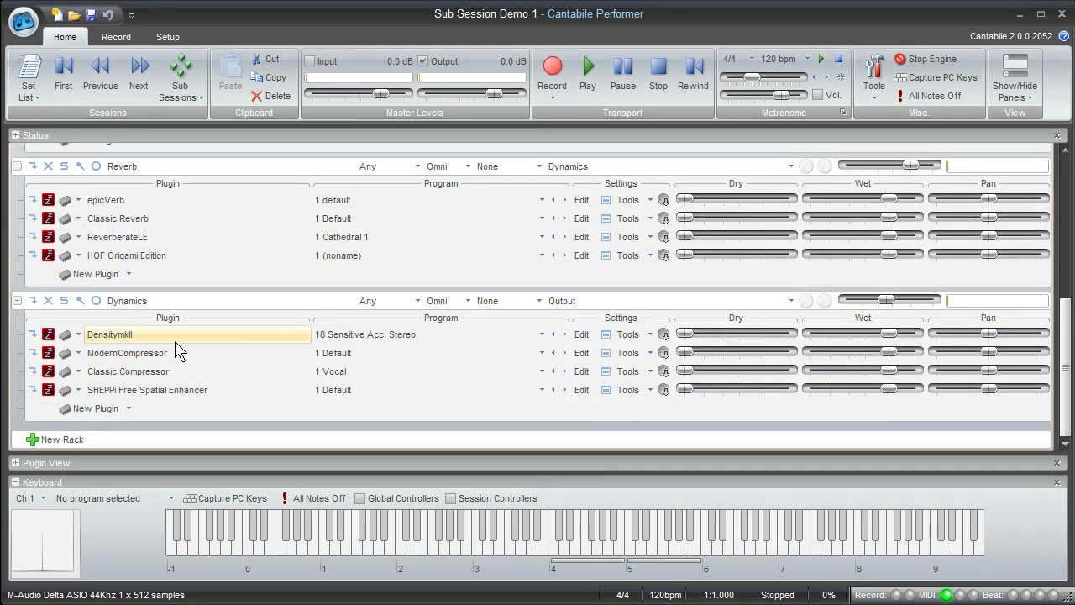
{"action": "scroll", "coordinate": [175, 344], "scroll_direction": "up", "scroll_amount": 5}
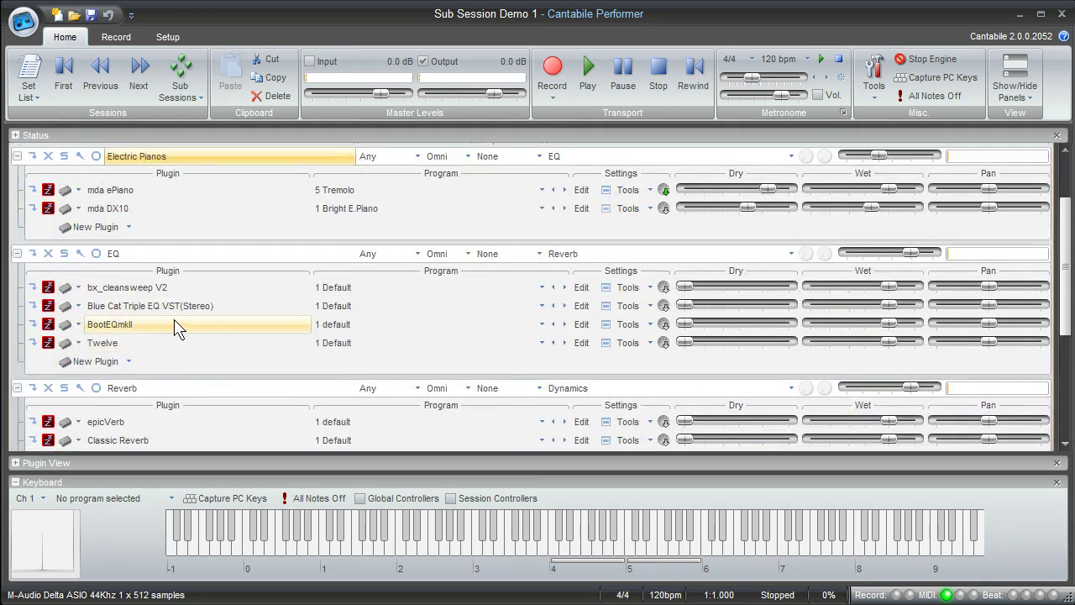
{"action": "scroll", "coordinate": [176, 329], "scroll_direction": "up", "scroll_amount": 3}
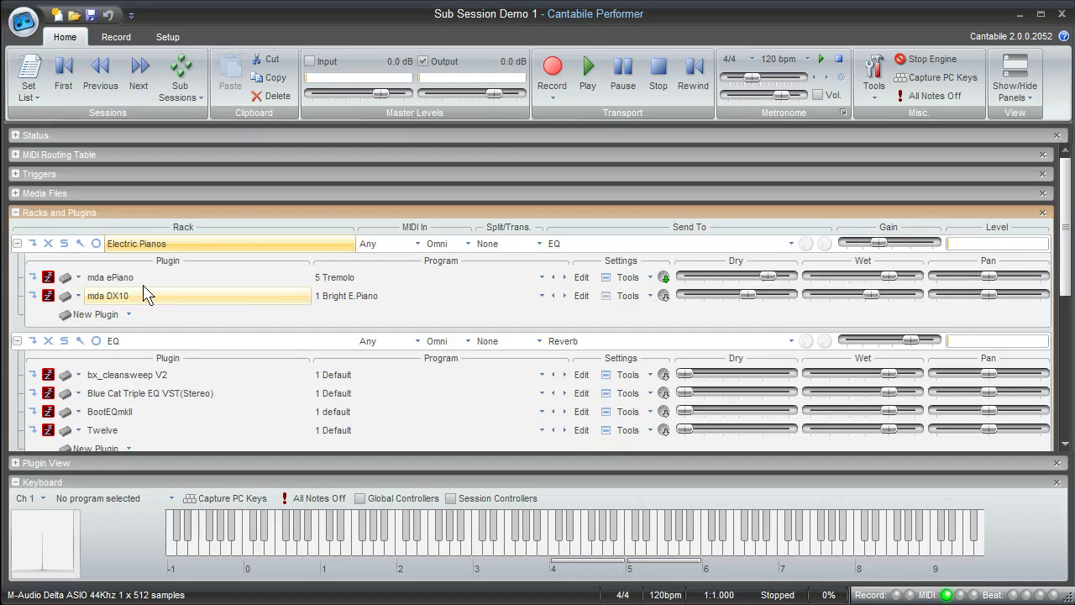
- Bypass the mda ePiano, BootEQmkII, ReverberateLE and Densitymkll plugins
{"action": "left_click", "coordinate": [48, 277]}
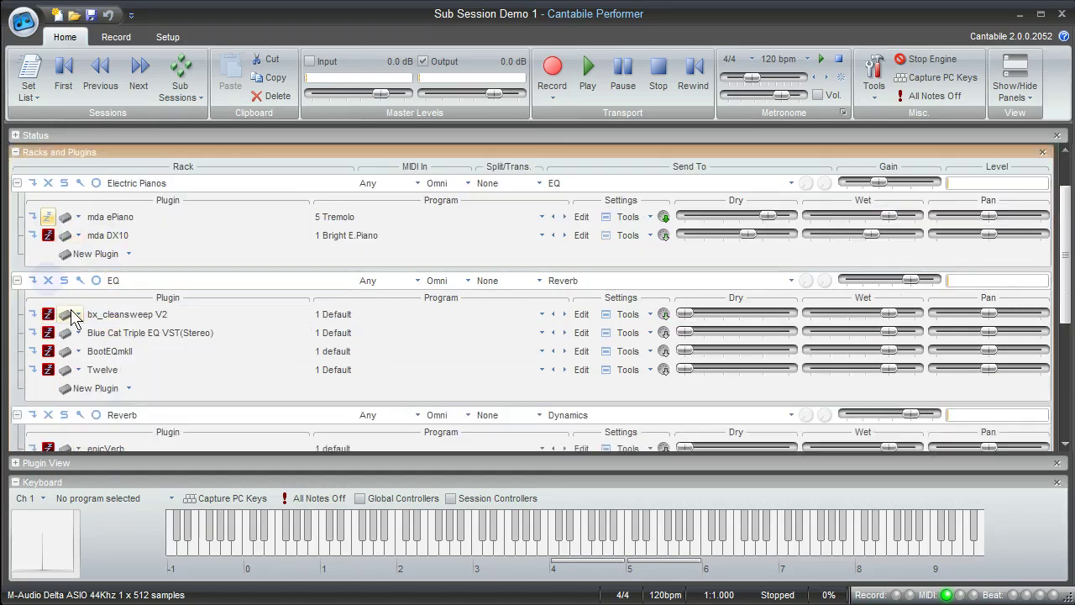
{"action": "scroll", "coordinate": [55, 313], "scroll_direction": "down", "scroll_amount": 3}
{"action": "left_click", "coordinate": [51, 310]}
{"action": "scroll", "coordinate": [52, 315], "scroll_direction": "down", "scroll_amount": 3}
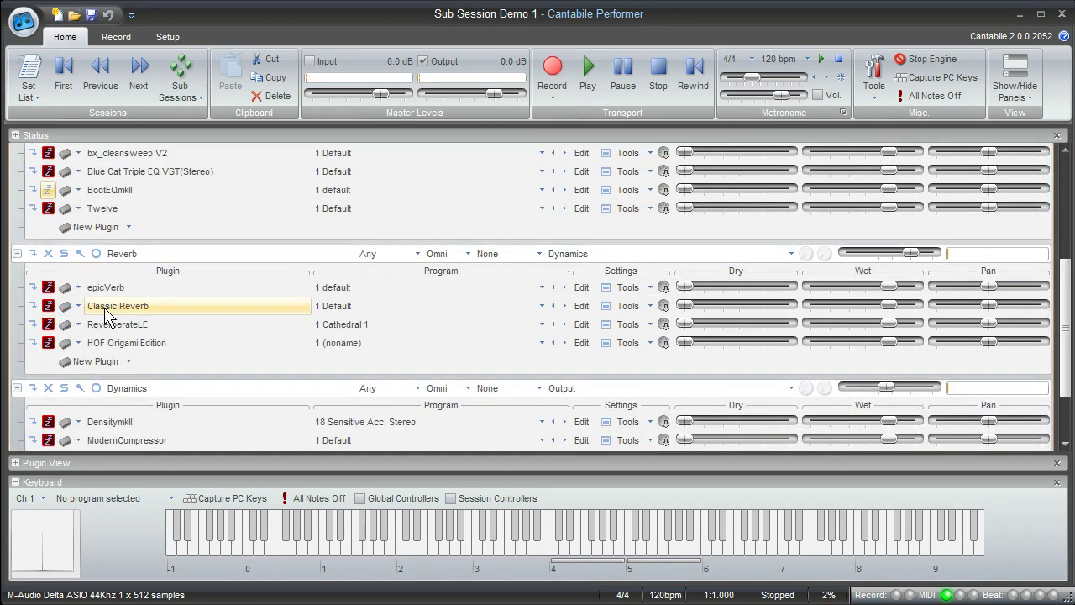
{"action": "left_click", "coordinate": [48, 330]}
{"action": "scroll", "coordinate": [50, 332], "scroll_direction": "down", "scroll_amount": 2}
{"action": "left_click", "coordinate": [47, 341]}
{"action": "scroll", "coordinate": [134, 340], "scroll_direction": "up", "scroll_amount": 5}
{"action": "scroll", "coordinate": [141, 336], "scroll_direction": "up", "scroll_amount": 5}
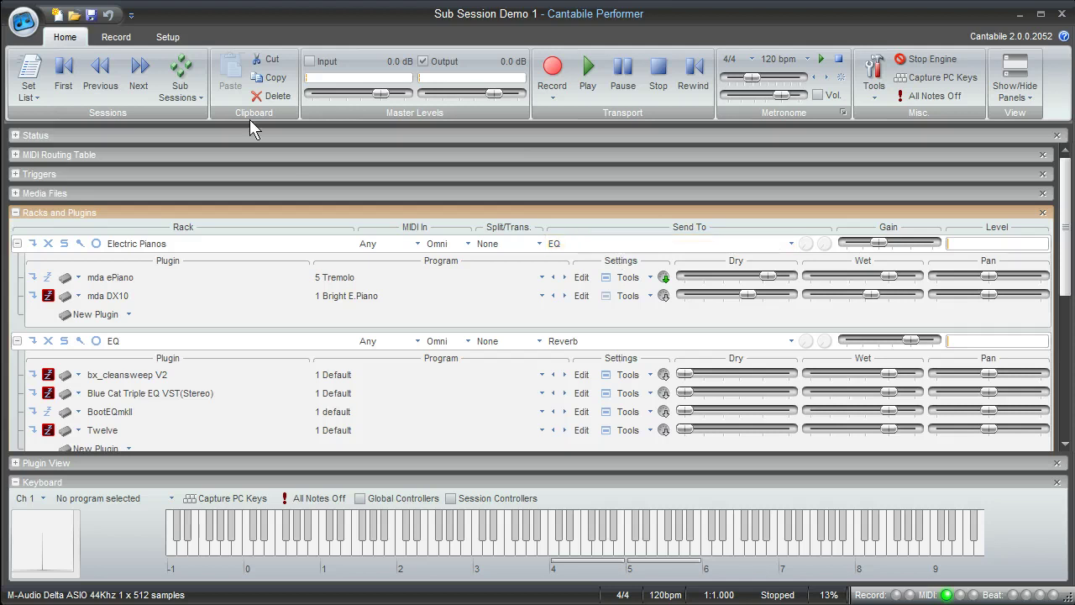
- Save the current setup as a new sub-session named 'Mellow Trem'
{"action": "left_click", "coordinate": [182, 94]}
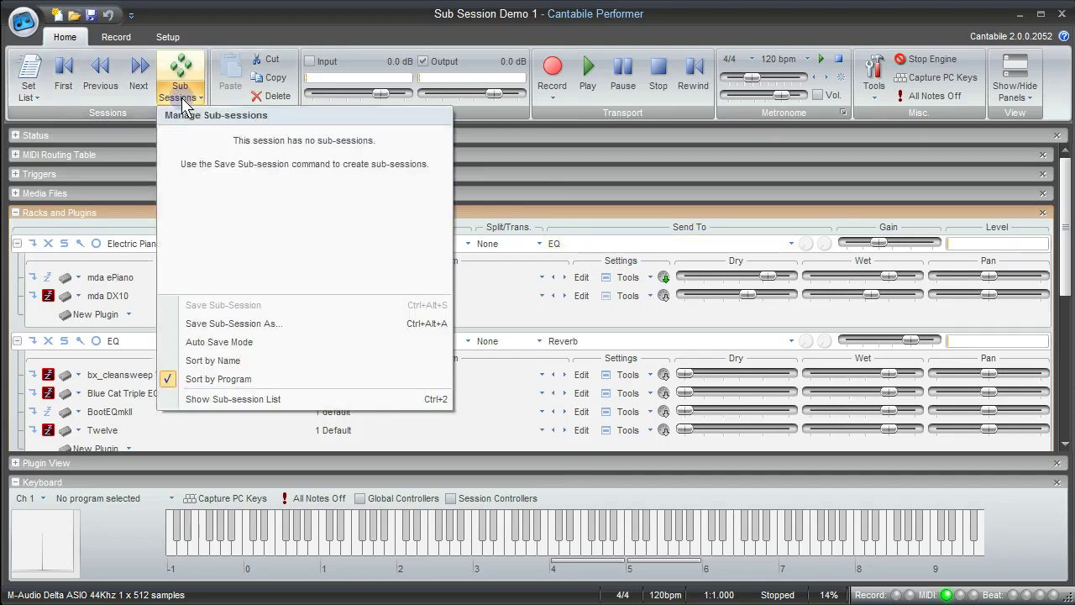
{"action": "left_click", "coordinate": [274, 324]}
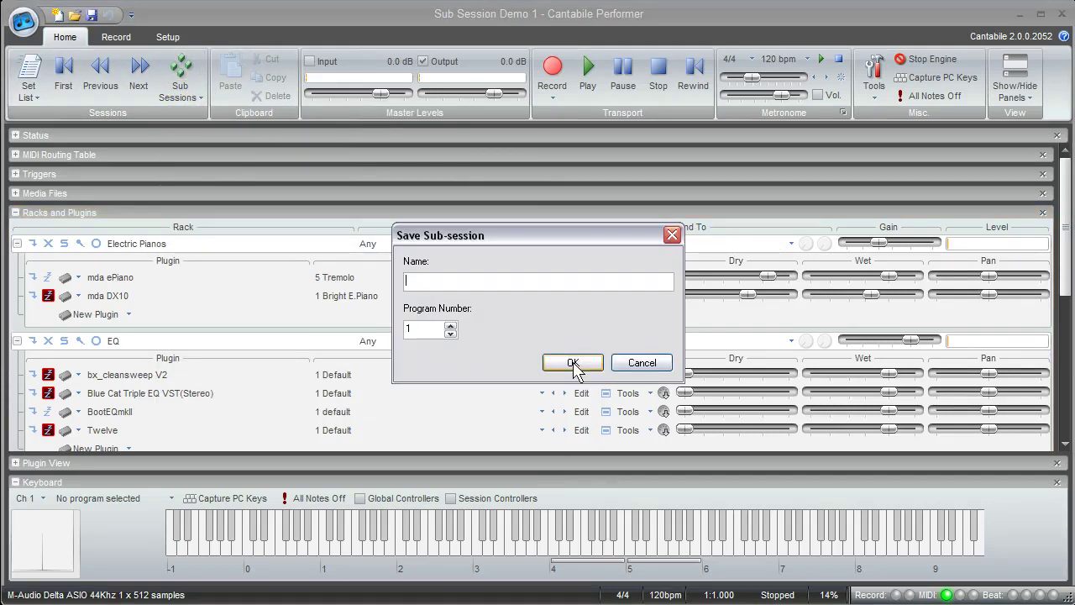
{"action": "type", "text": "Mellow Trem"}
{"action": "left_click", "coordinate": [573, 363]}
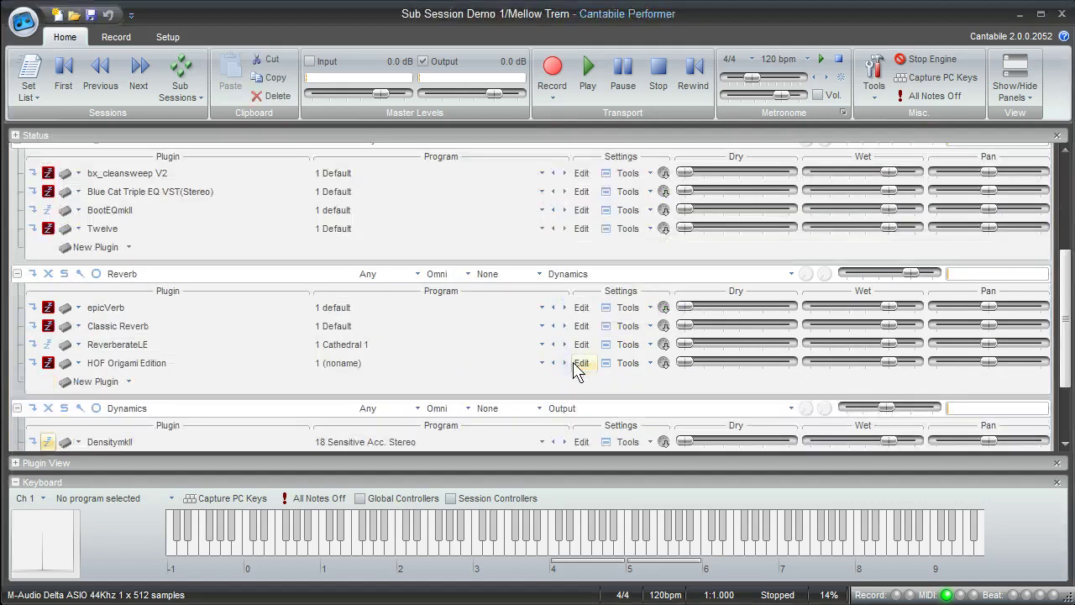
- Show the Sub-Sessions list alongside the racks
{"action": "scroll", "coordinate": [235, 273], "scroll_direction": "up", "scroll_amount": 3}
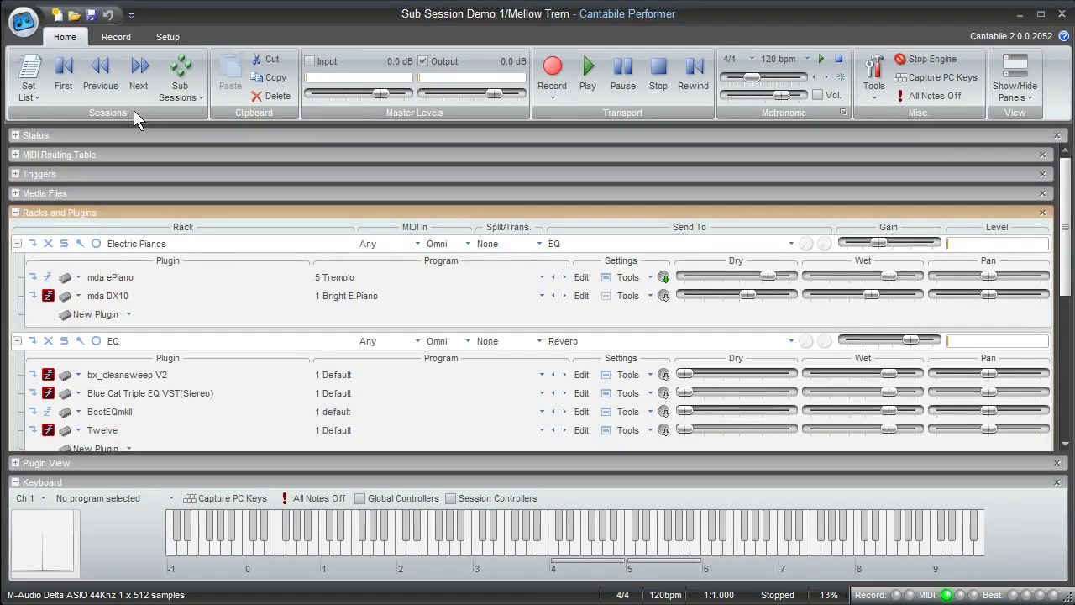
{"action": "left_click", "coordinate": [186, 97]}
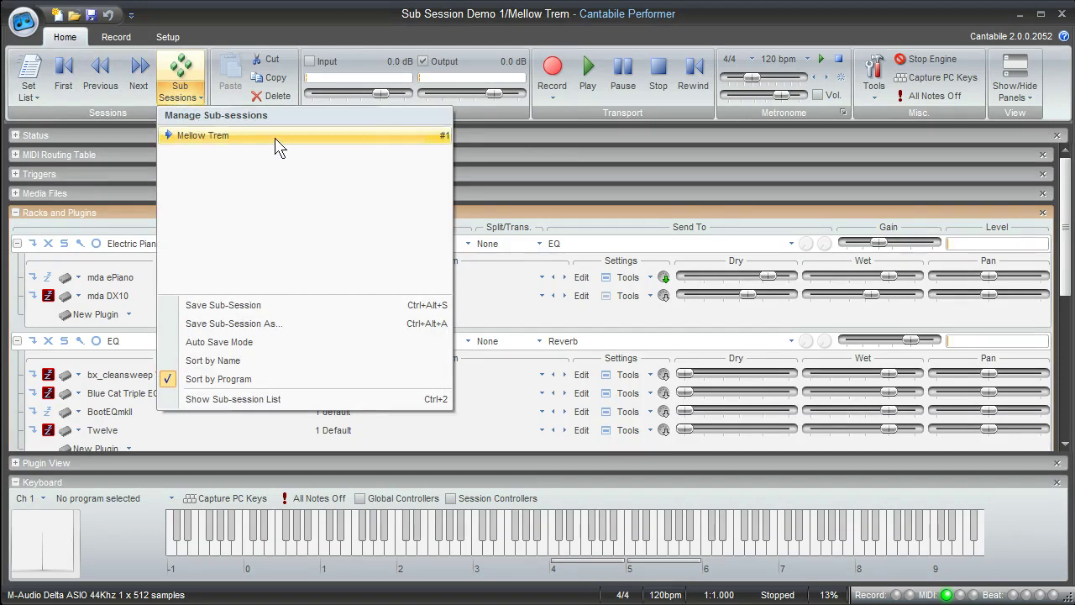
{"action": "left_click", "coordinate": [186, 69]}
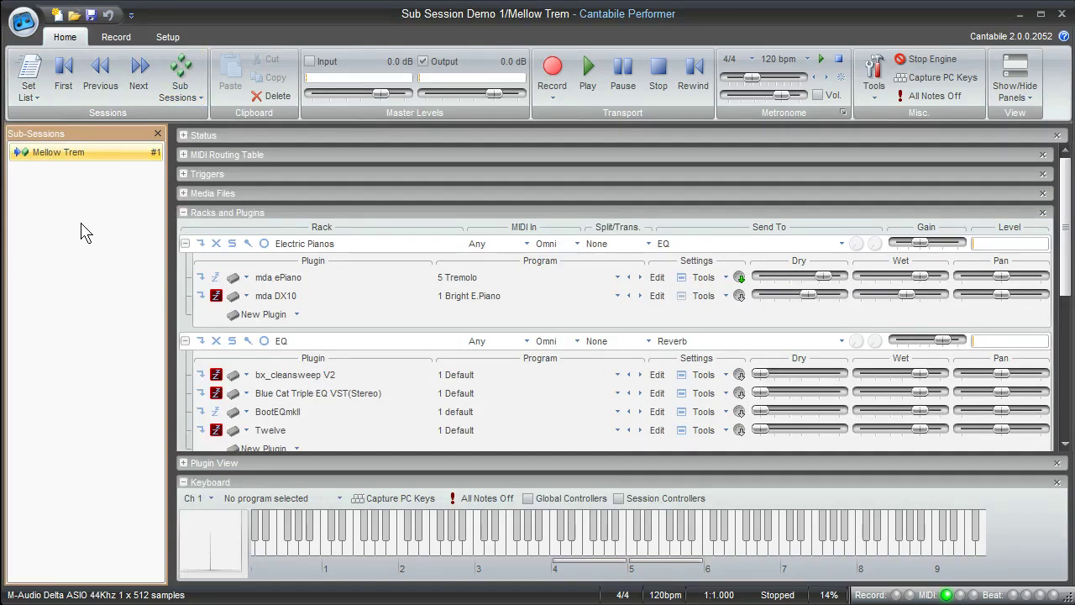
- Open the recent session 'Sub Session Demo 2' without saving changes to the current one
{"action": "left_click", "coordinate": [36, 34]}
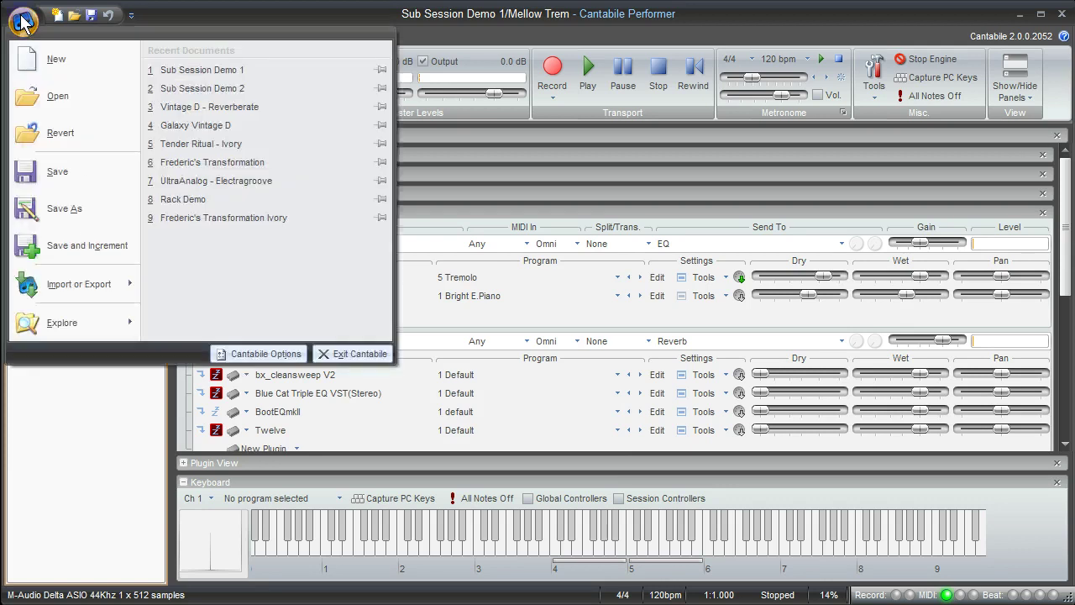
{"action": "left_click", "coordinate": [267, 91]}
{"action": "left_click", "coordinate": [533, 374]}
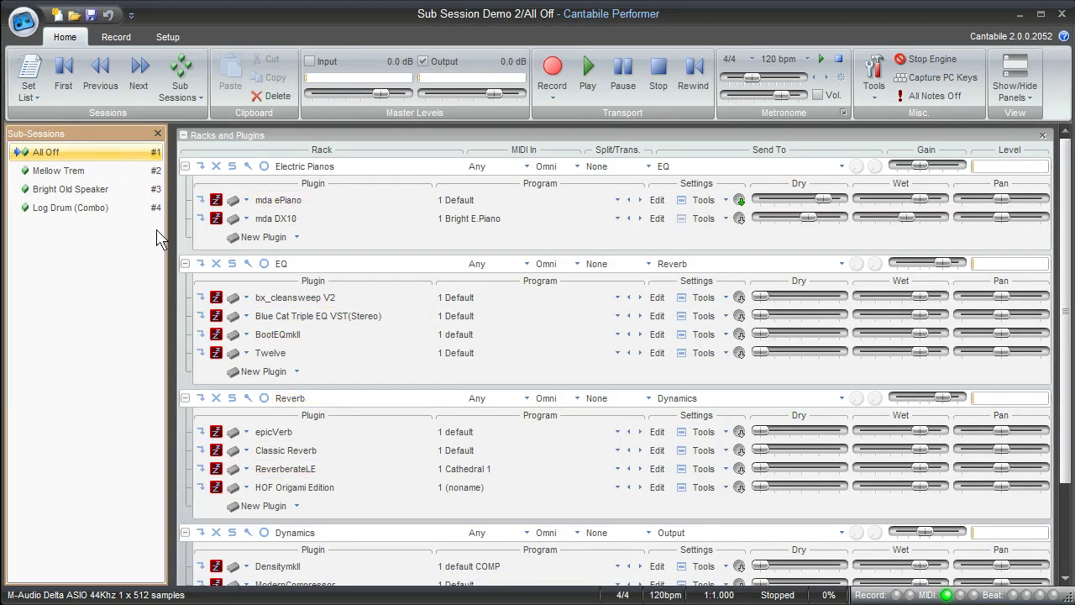
- Step through Mellow Trem, Bright Old Speaker and Log Drum (Combo), then back to All Off
{"action": "left_click", "coordinate": [69, 171]}
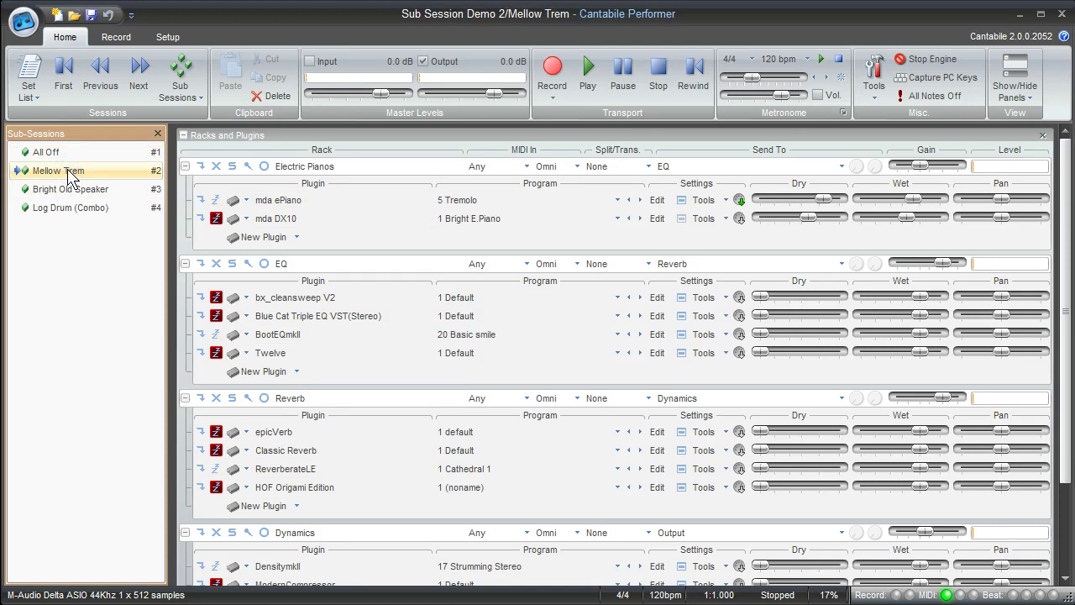
{"action": "left_click", "coordinate": [71, 191]}
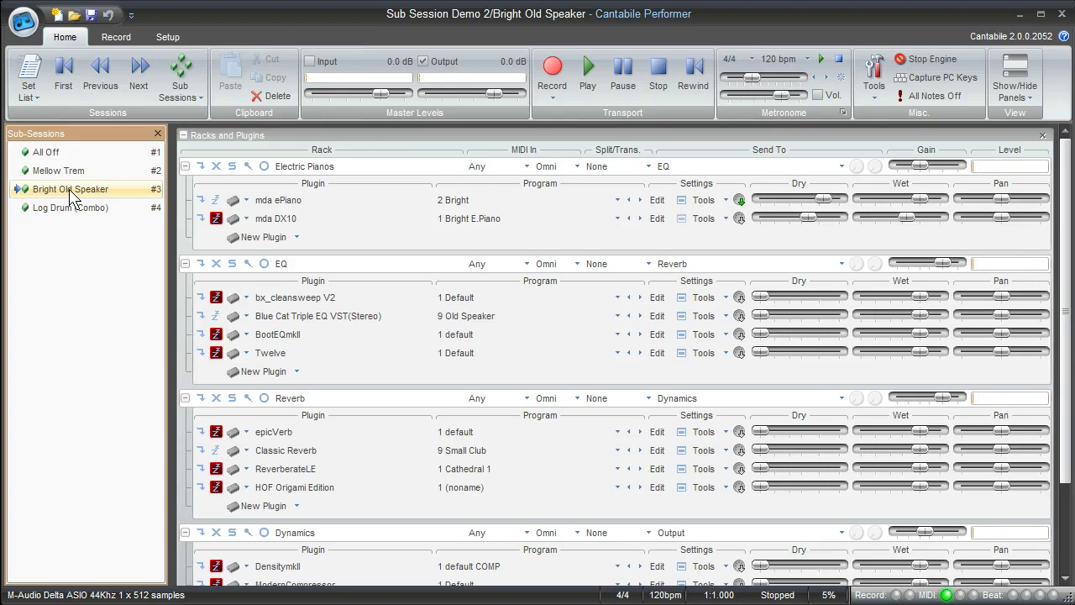
{"action": "left_click", "coordinate": [67, 210]}
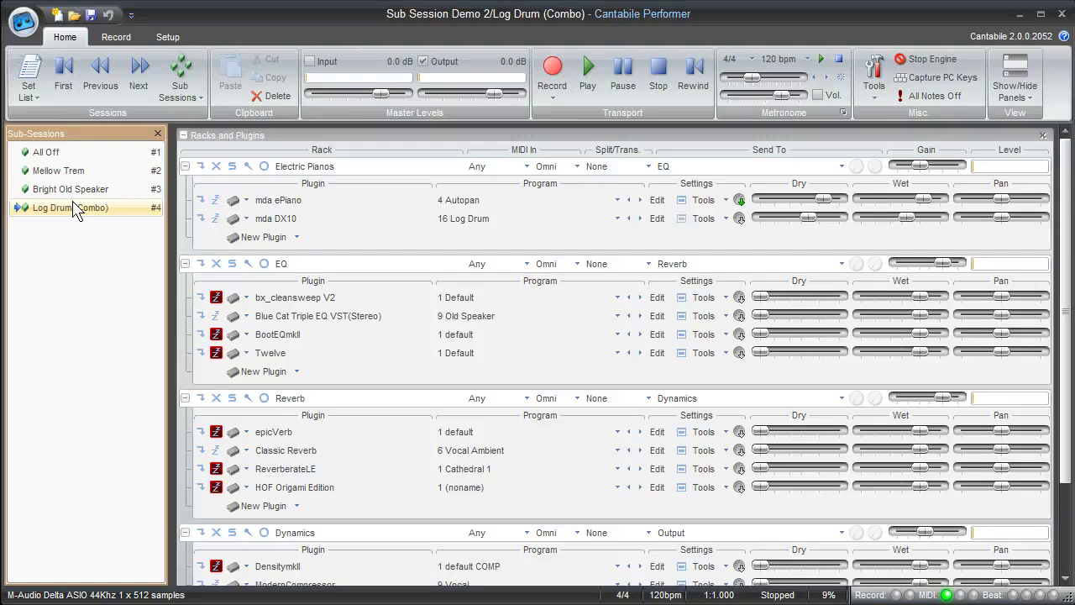
{"action": "left_click", "coordinate": [58, 192]}
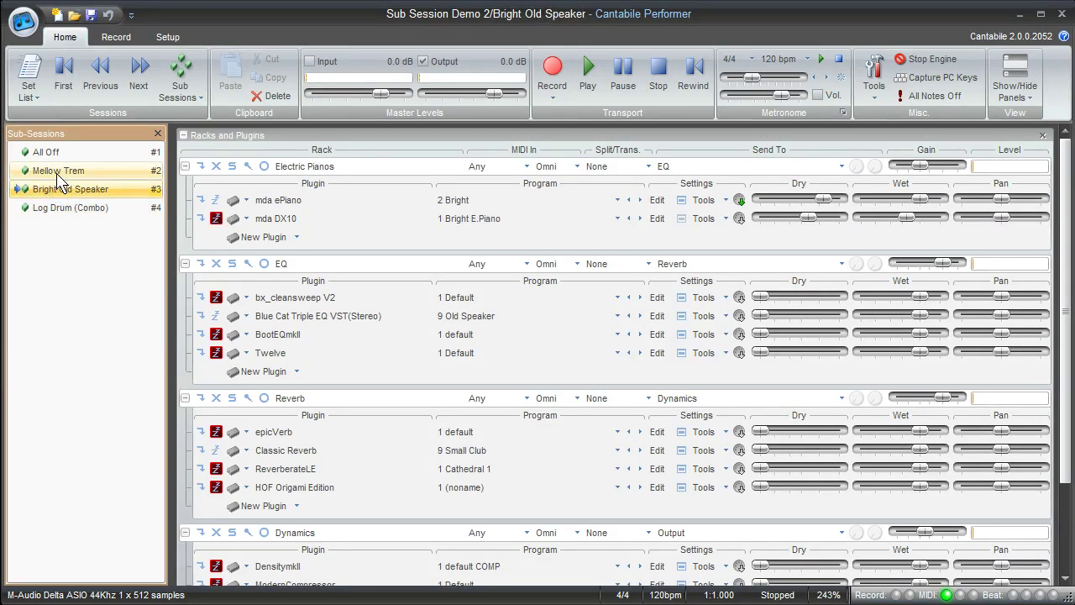
{"action": "left_click", "coordinate": [54, 171]}
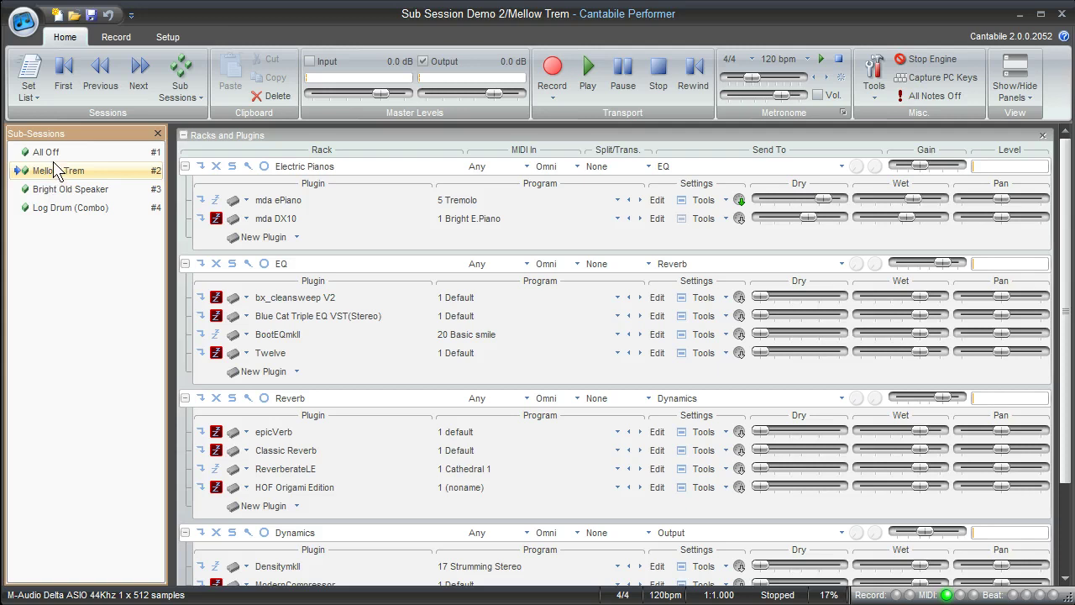
{"action": "left_click", "coordinate": [47, 152]}
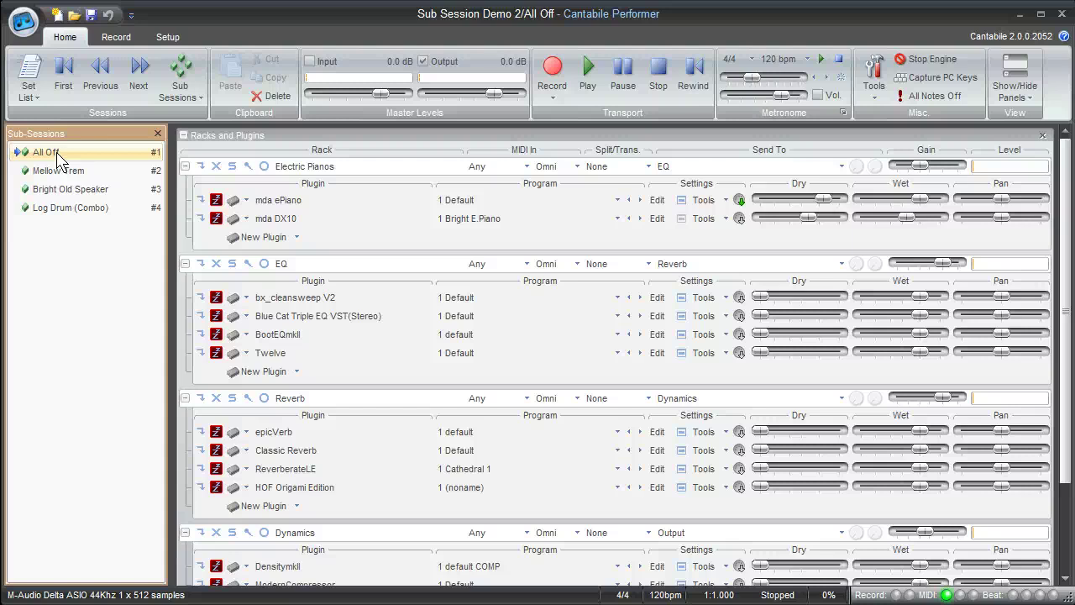
- Open the MIDI controller assignments from the Setup tab
{"action": "left_click", "coordinate": [167, 37]}
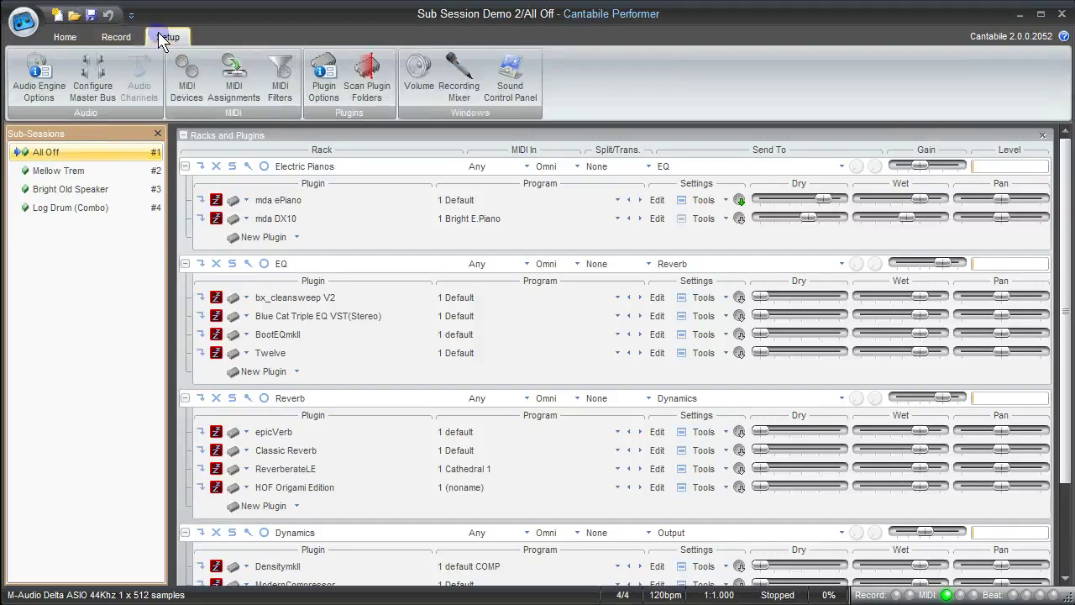
{"action": "left_click", "coordinate": [231, 84]}
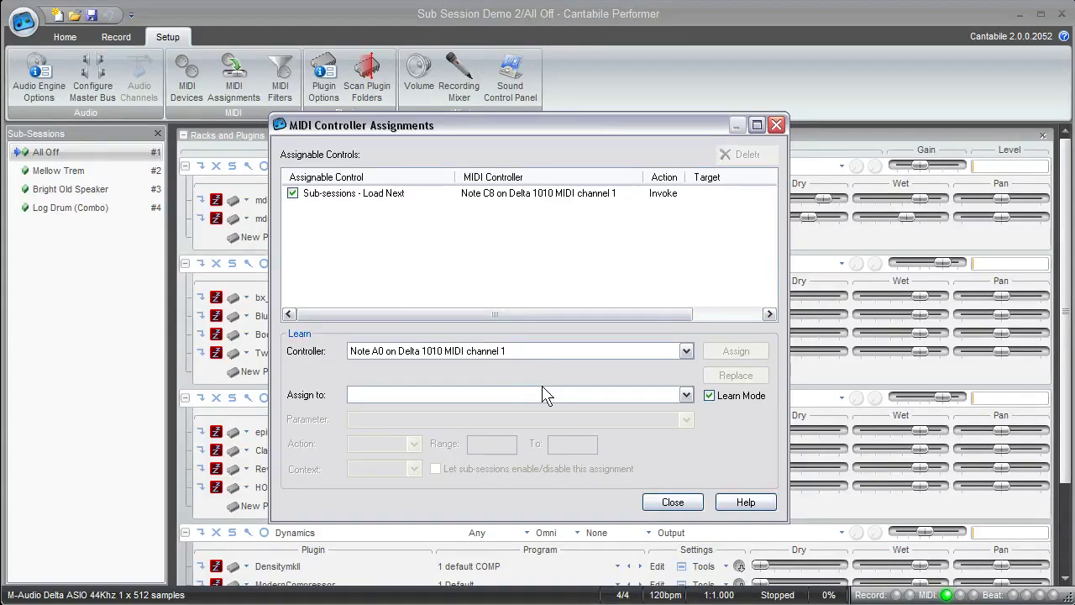
- Assign Note A0 to Sub-sessions - Load Previous with Session context
{"action": "left_click", "coordinate": [687, 395]}
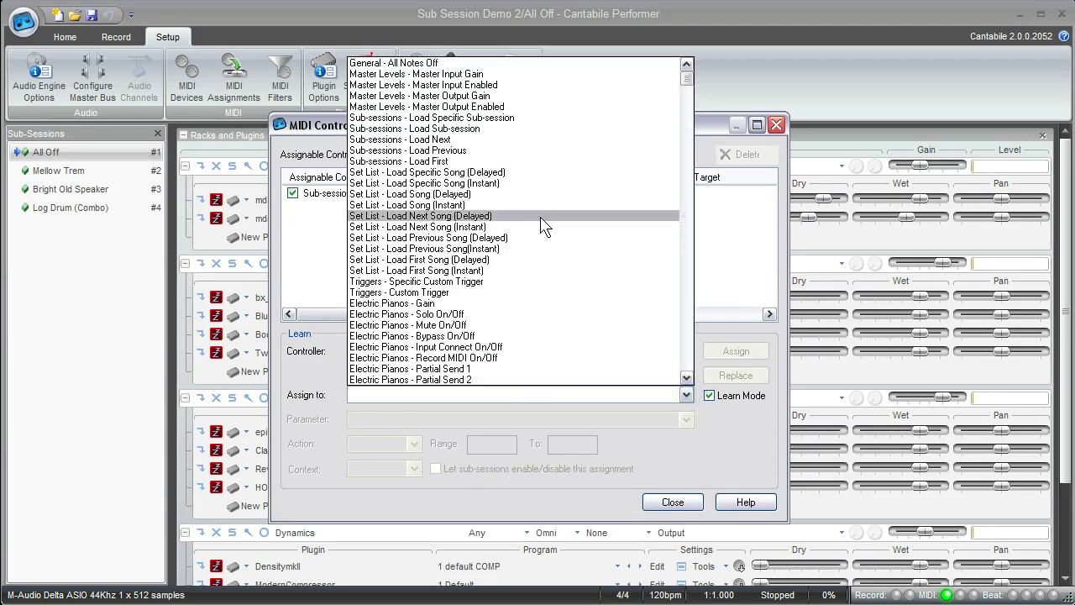
{"action": "left_click", "coordinate": [491, 156]}
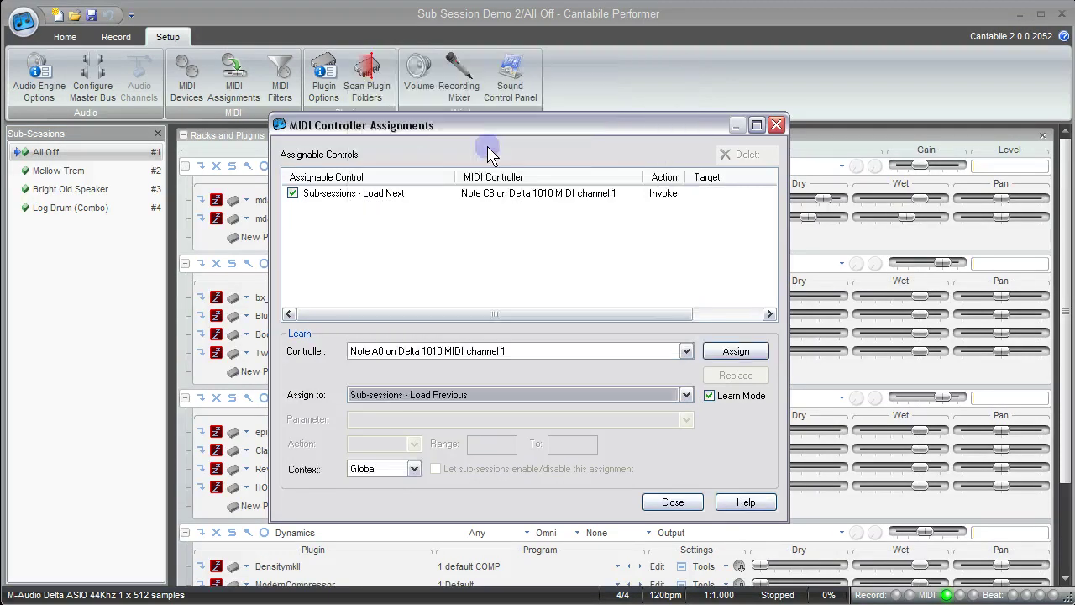
{"action": "left_click", "coordinate": [687, 395]}
{"action": "mouse_move", "coordinate": [688, 87]}
{"action": "left_mouse_down"}
{"action": "mouse_move", "coordinate": [691, 318]}
{"action": "mouse_move", "coordinate": [688, 75]}
{"action": "left_mouse_up"}
{"action": "left_click", "coordinate": [676, 424]}
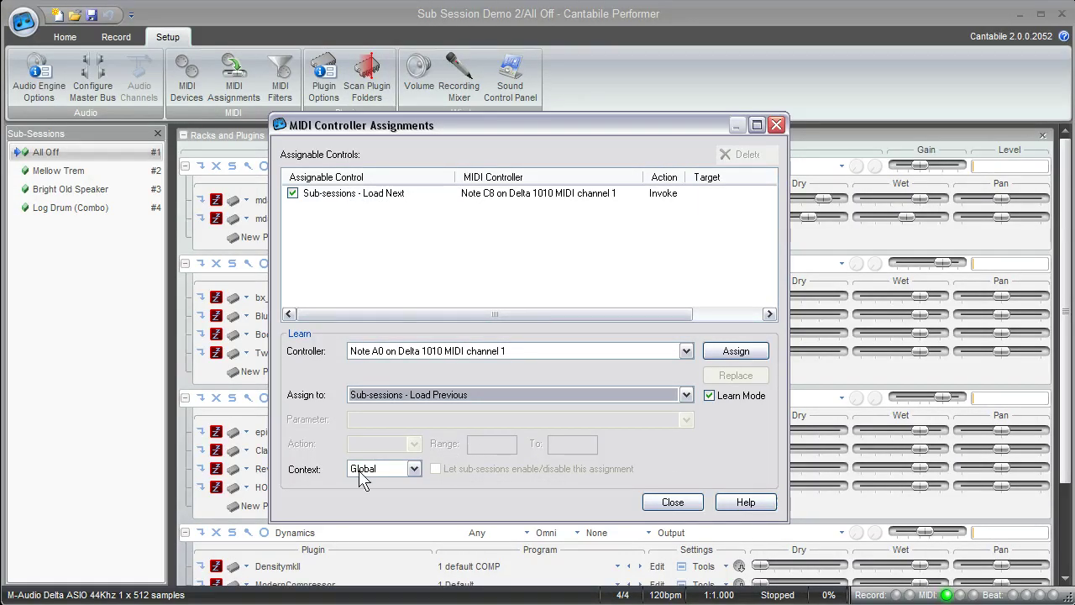
{"action": "left_click", "coordinate": [413, 468]}
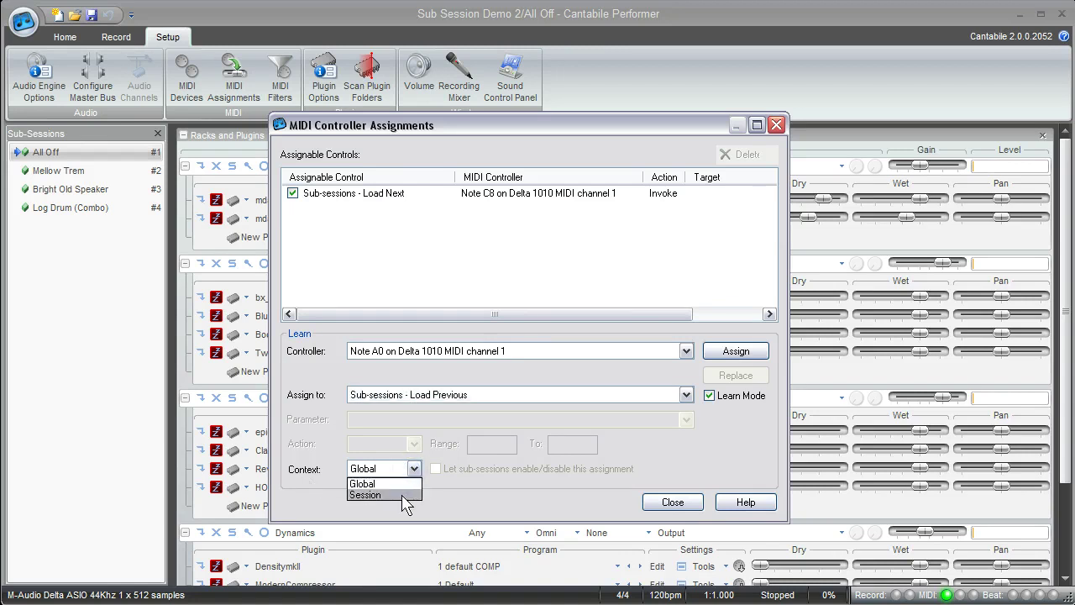
{"action": "left_click", "coordinate": [403, 495]}
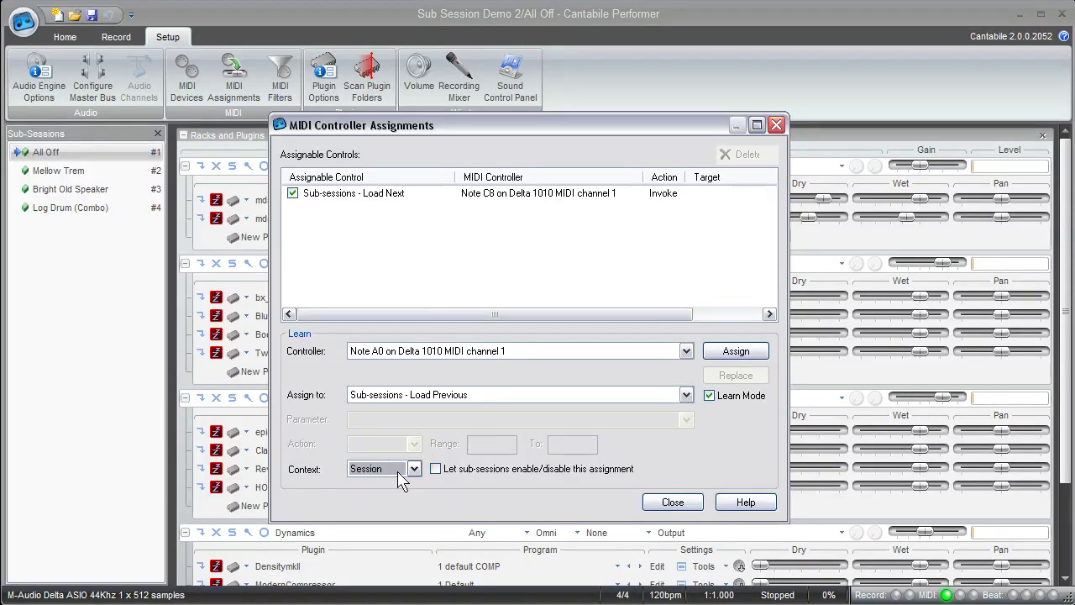
{"action": "left_click", "coordinate": [734, 352]}
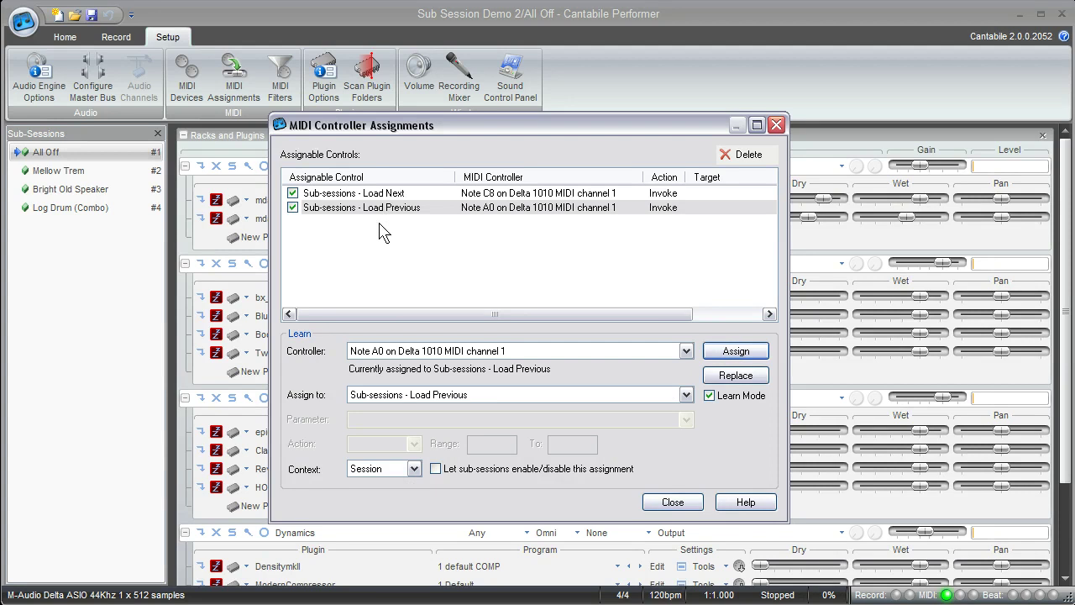
- Close the MIDI Controller Assignments dialog
{"action": "left_click", "coordinate": [673, 502]}
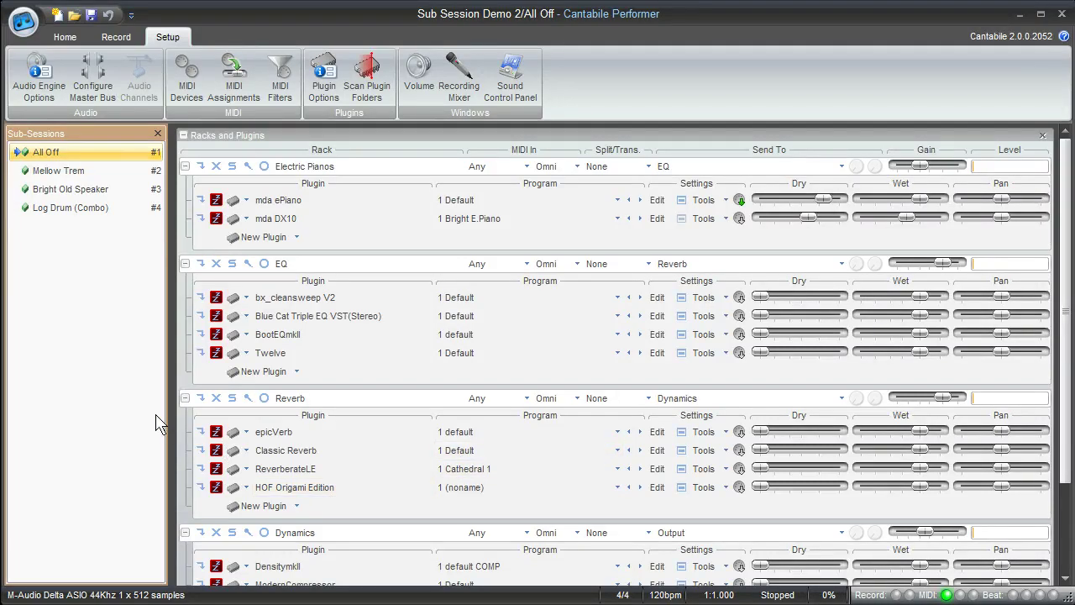
{"action": "right_click", "coordinate": [355, 173]}
{"action": "mouse_move", "coordinate": [424, 357]}
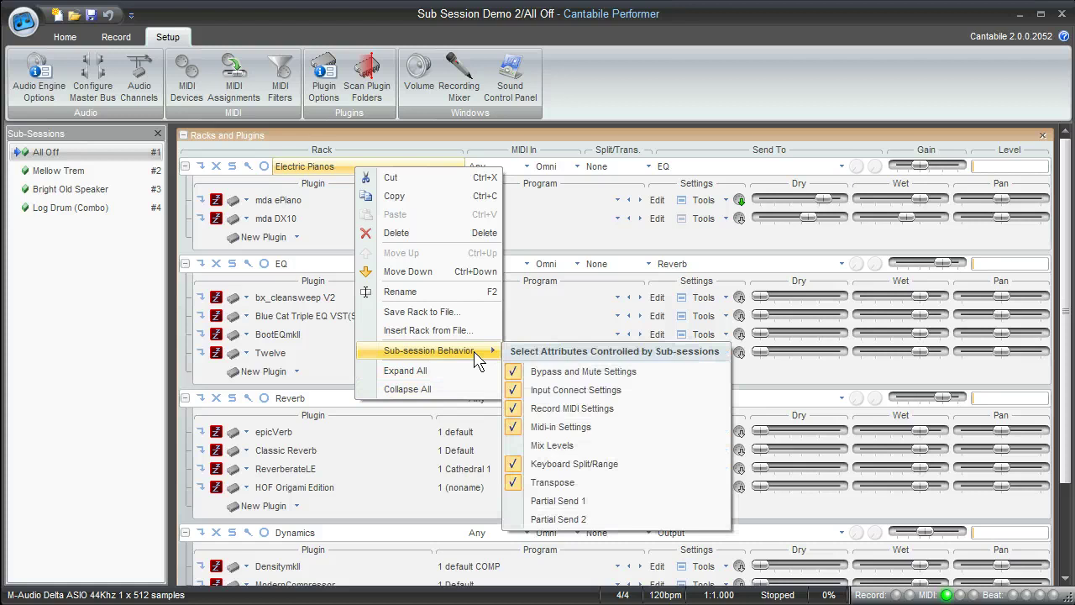
{"action": "left_click", "coordinate": [292, 205]}
{"action": "right_click", "coordinate": [292, 205]}
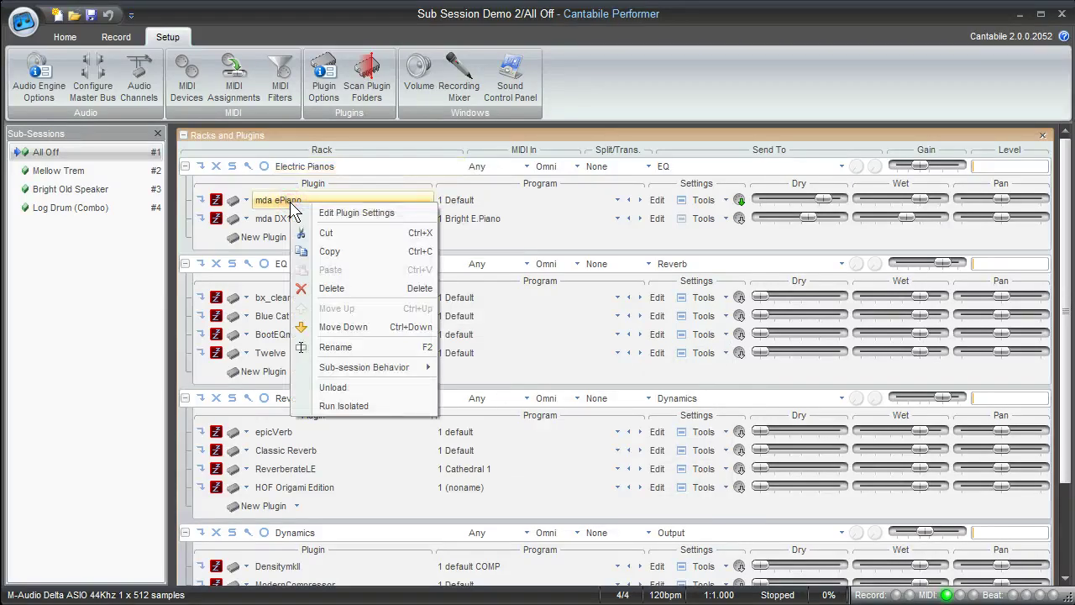
{"action": "mouse_move", "coordinate": [378, 378]}
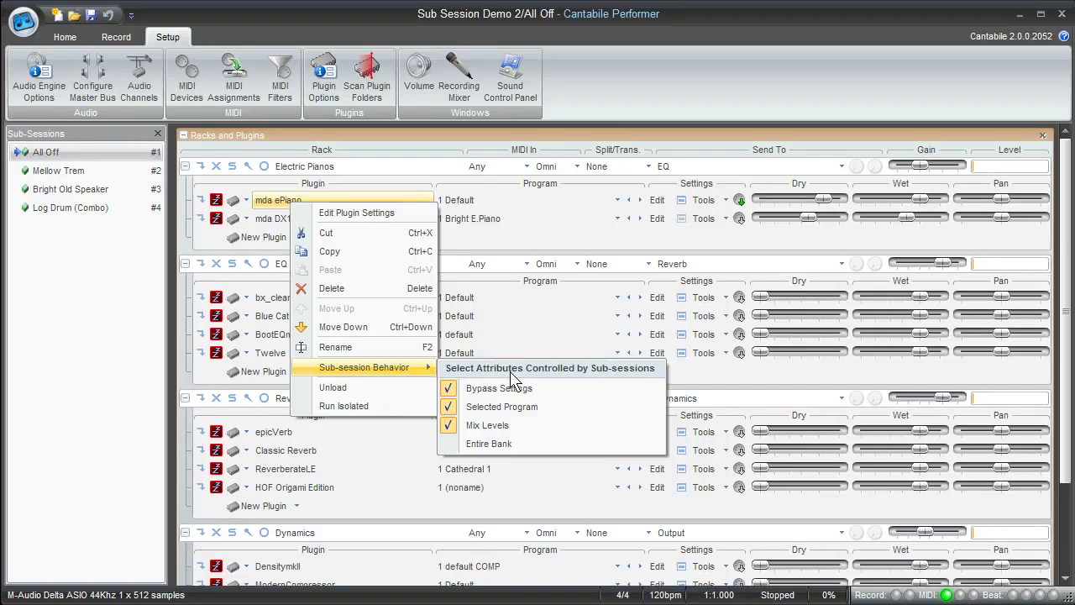
{"action": "left_click", "coordinate": [273, 204]}
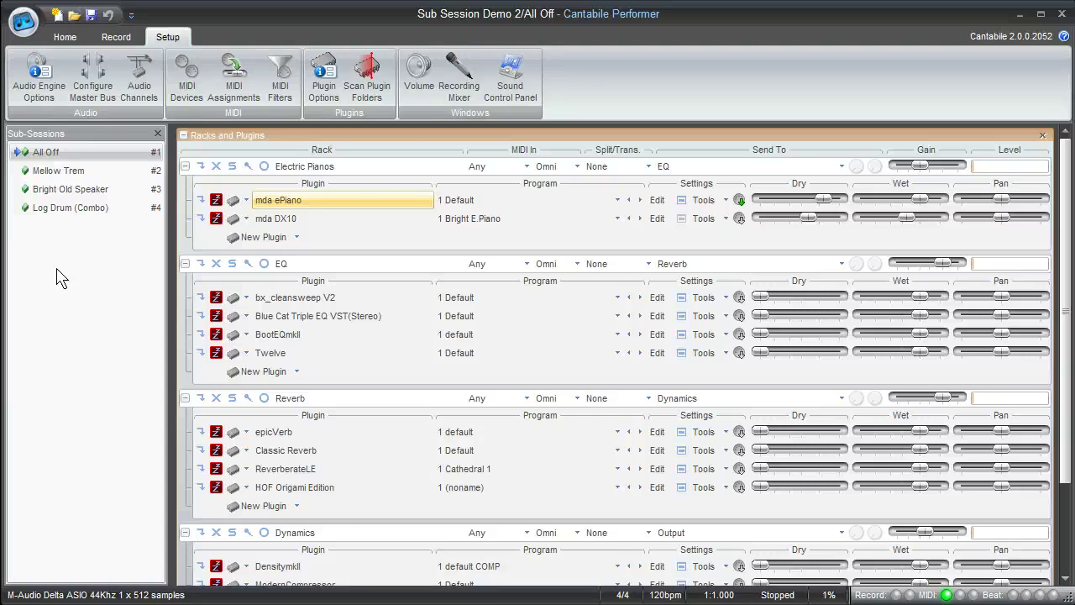
- Switch the ribbon back to the Home tab
{"action": "left_click", "coordinate": [66, 37]}
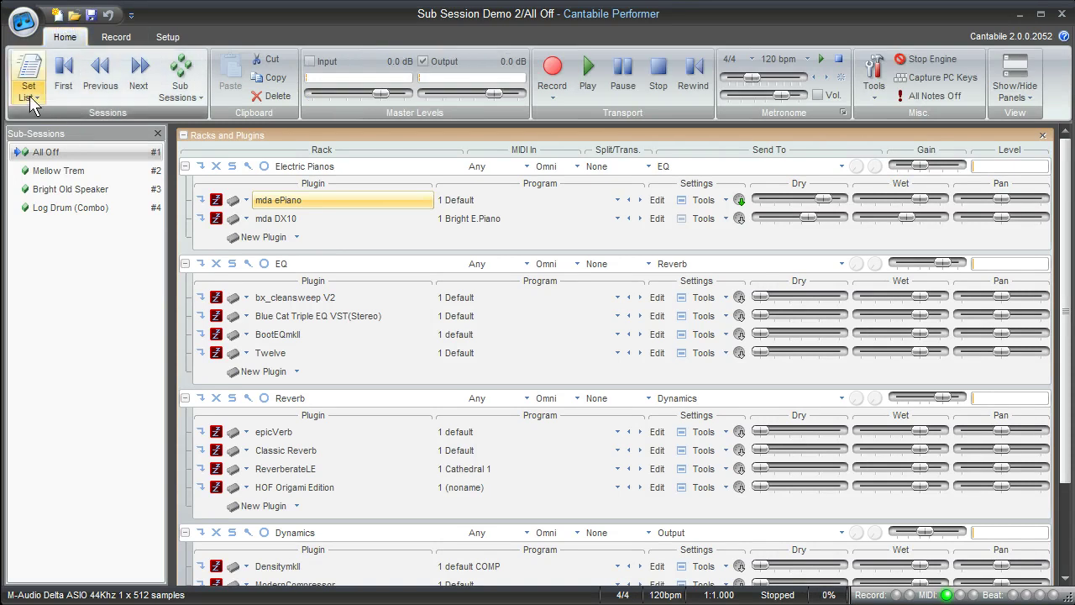